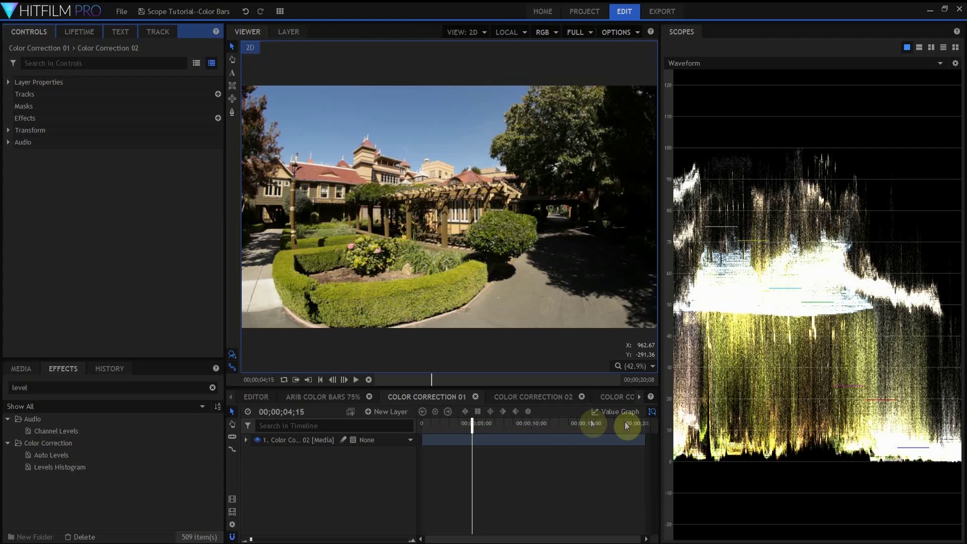
Step: Search the Effects panel for 'curves' and apply Curves to the house-garden clip
{"action": "mouse_move", "coordinate": [471, 425]}
{"action": "left_mouse_down"}
{"action": "mouse_move", "coordinate": [604, 443]}
{"action": "mouse_move", "coordinate": [466, 437]}
{"action": "left_mouse_up"}
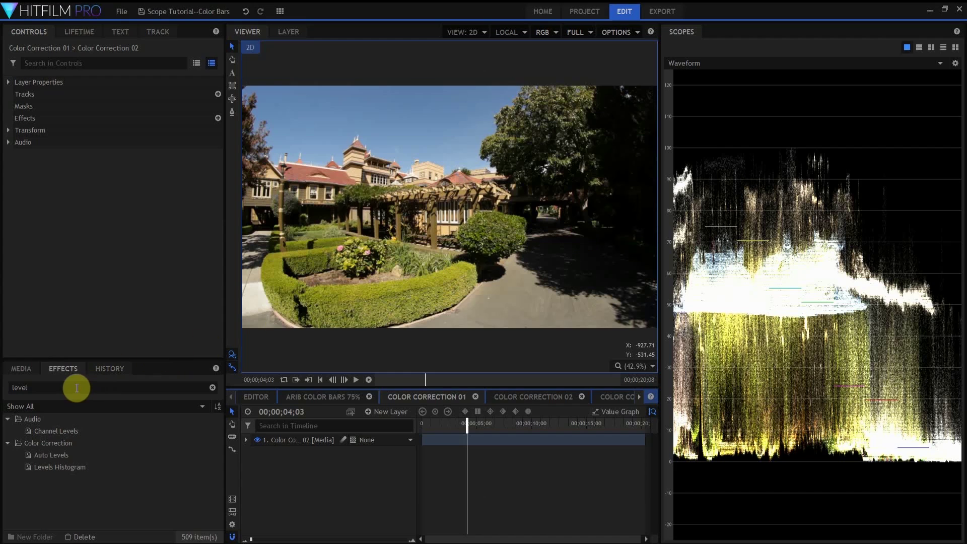
{"action": "left_click_drag", "start_coordinate": [76, 388], "coordinate": [2, 386]}
{"action": "type", "text": "cu"}
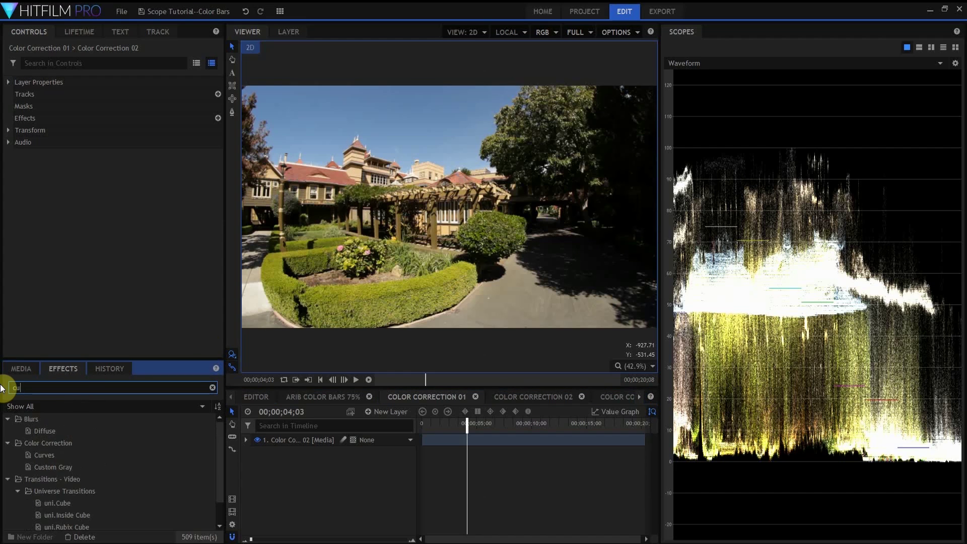
{"action": "type", "text": "rves"}
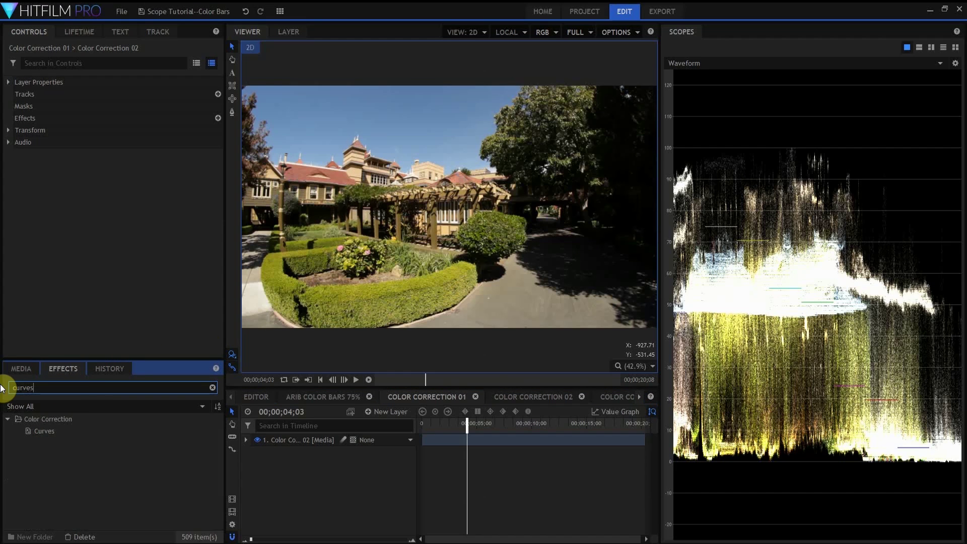
{"action": "left_click_drag", "start_coordinate": [44, 431], "coordinate": [200, 205]}
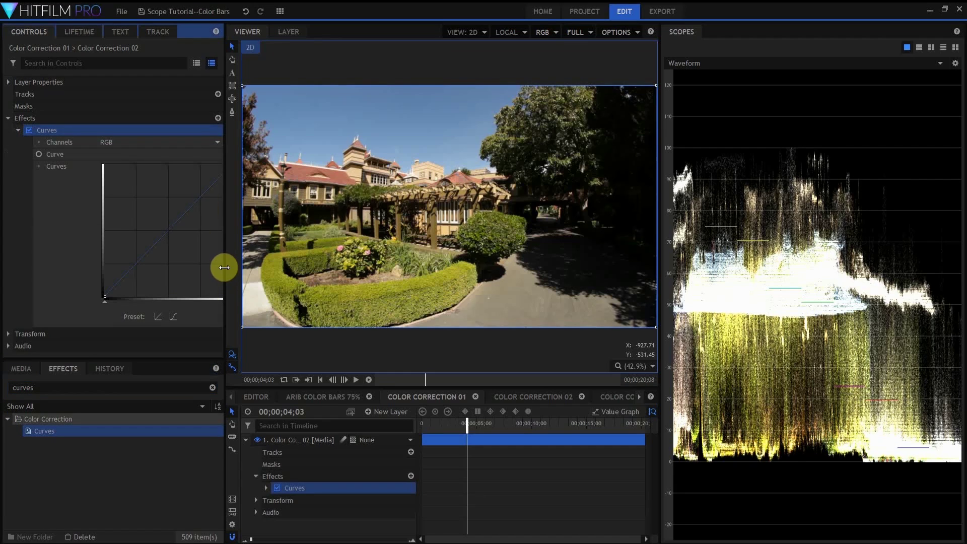
Step: Widen the Controls panel and bend the curve into a brightening S-shape with upper and lower points
{"action": "left_click_drag", "start_coordinate": [223, 267], "coordinate": [246, 272]}
{"action": "left_click_drag", "start_coordinate": [174, 230], "coordinate": [178, 209]}
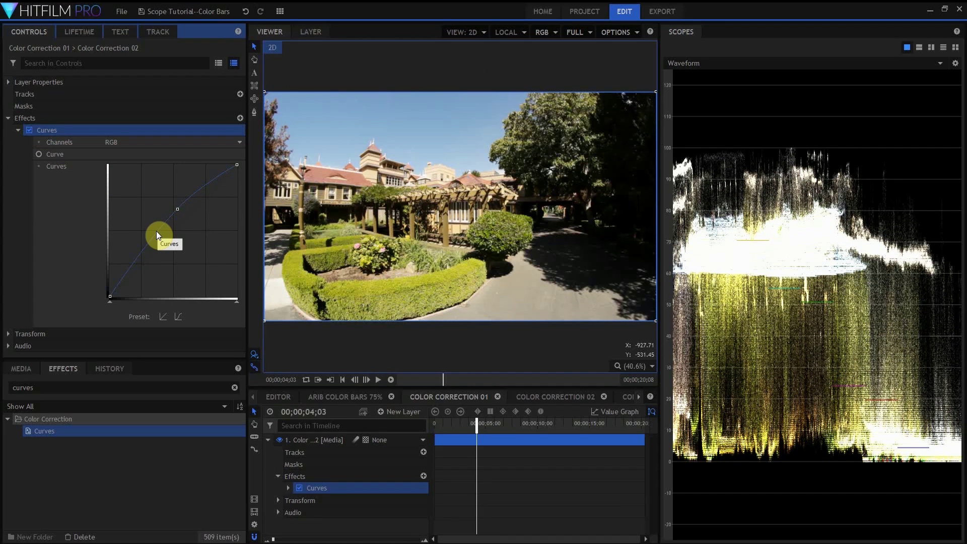
{"action": "left_click_drag", "start_coordinate": [143, 254], "coordinate": [141, 262]}
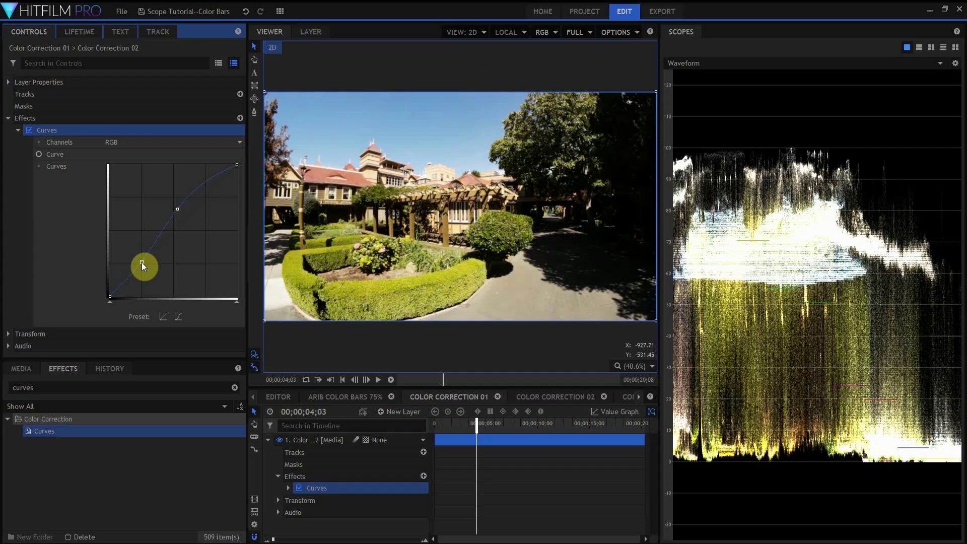
Step: Undo the last curve point move, then toggle Curves off and on repeatedly to compare, leaving it on
{"action": "key", "text": "ctrl+z"}
{"action": "left_click", "coordinate": [29, 130]}
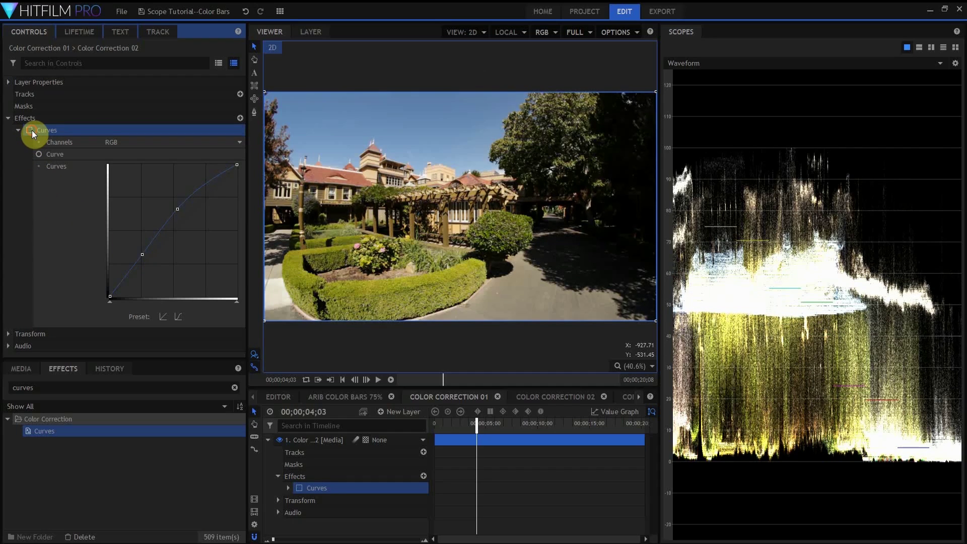
{"action": "left_click", "coordinate": [30, 130]}
{"action": "left_click", "coordinate": [30, 130]}
{"action": "left_click", "coordinate": [29, 130]}
{"action": "left_click", "coordinate": [29, 130]}
{"action": "left_click", "coordinate": [31, 130]}
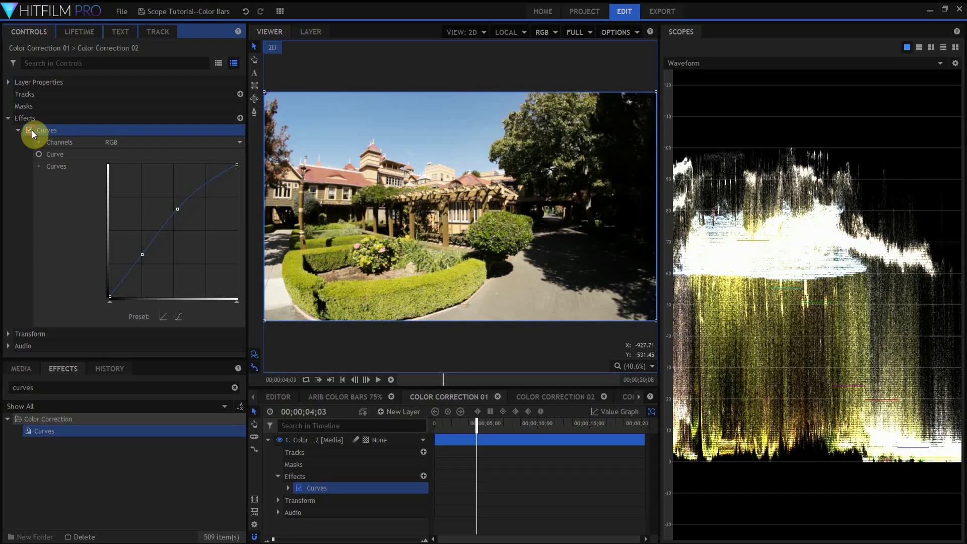
{"action": "left_click", "coordinate": [31, 130]}
{"action": "left_click", "coordinate": [30, 131]}
{"action": "left_click", "coordinate": [31, 130]}
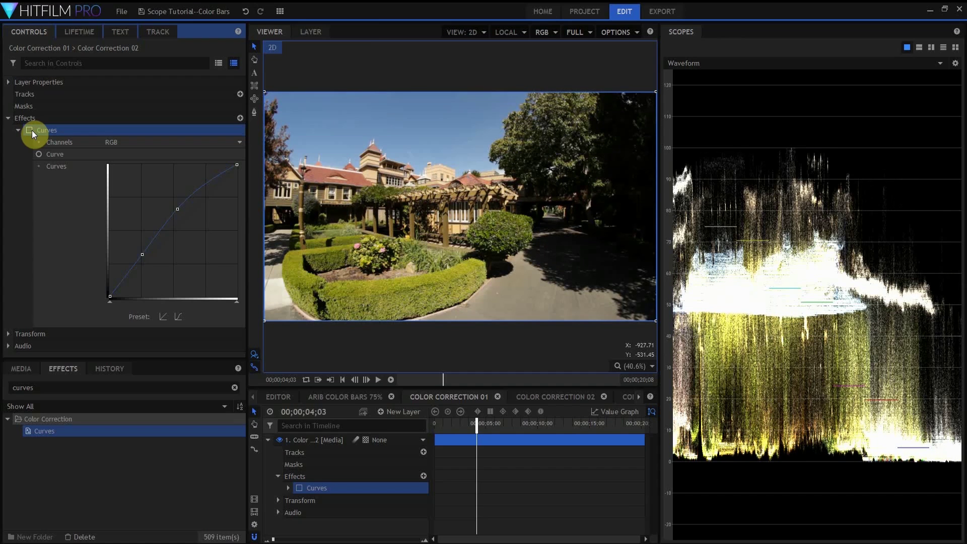
{"action": "left_click", "coordinate": [31, 130]}
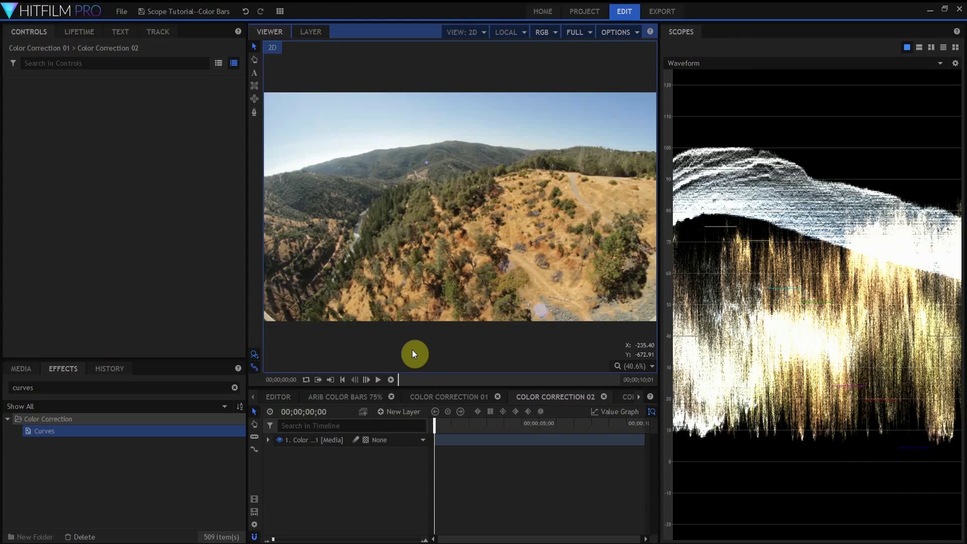
Step: Scrub the hillside clip forward to frame 00;00;05;22
{"action": "left_click_drag", "start_coordinate": [434, 424], "coordinate": [559, 443]}
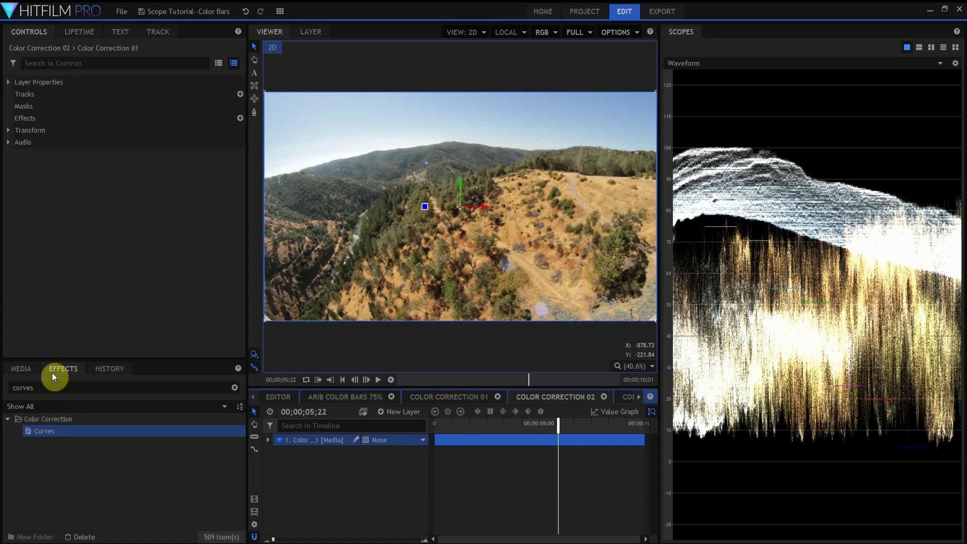
Step: Apply Curves to the hillside layer and add a shadow point and a raised highlight point
{"action": "left_click_drag", "start_coordinate": [49, 432], "coordinate": [29, 118]}
{"action": "left_click", "coordinate": [18, 131]}
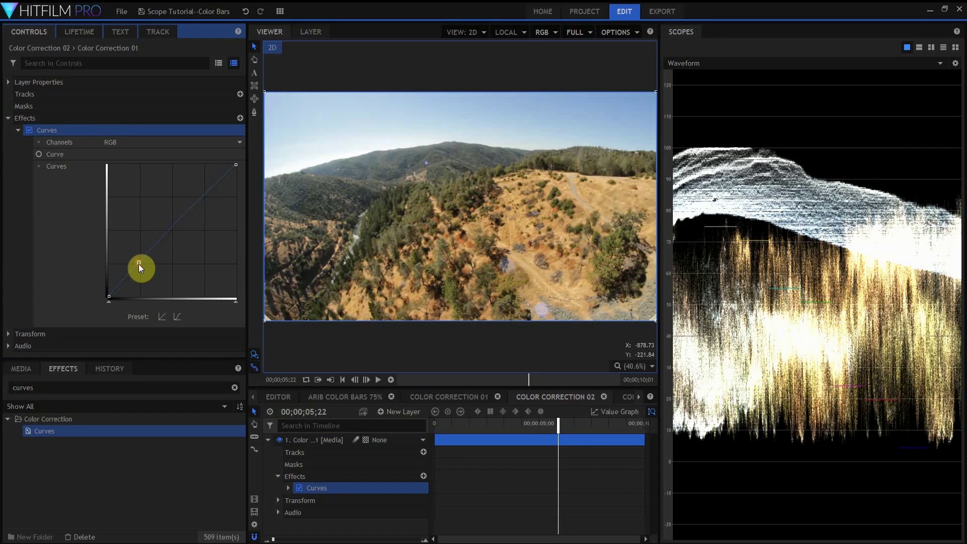
{"action": "left_click_drag", "start_coordinate": [138, 264], "coordinate": [137, 283]}
{"action": "left_click", "coordinate": [207, 205]}
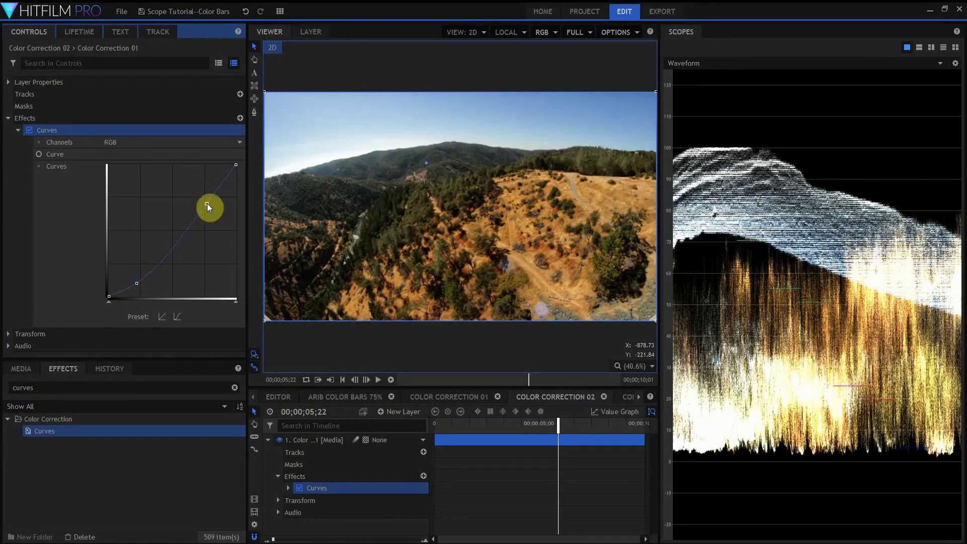
{"action": "left_click_drag", "start_coordinate": [207, 203], "coordinate": [206, 191]}
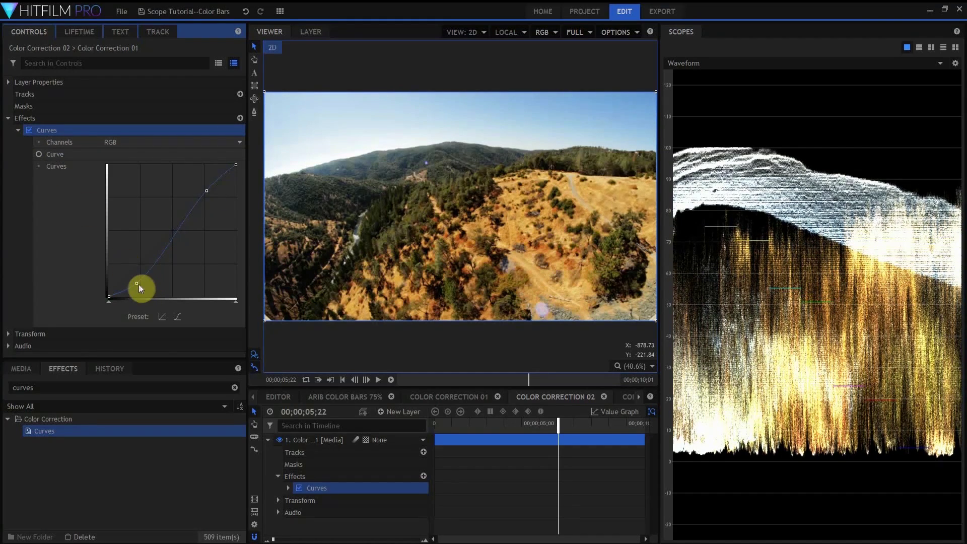
{"action": "left_click_drag", "start_coordinate": [135, 283], "coordinate": [140, 268]}
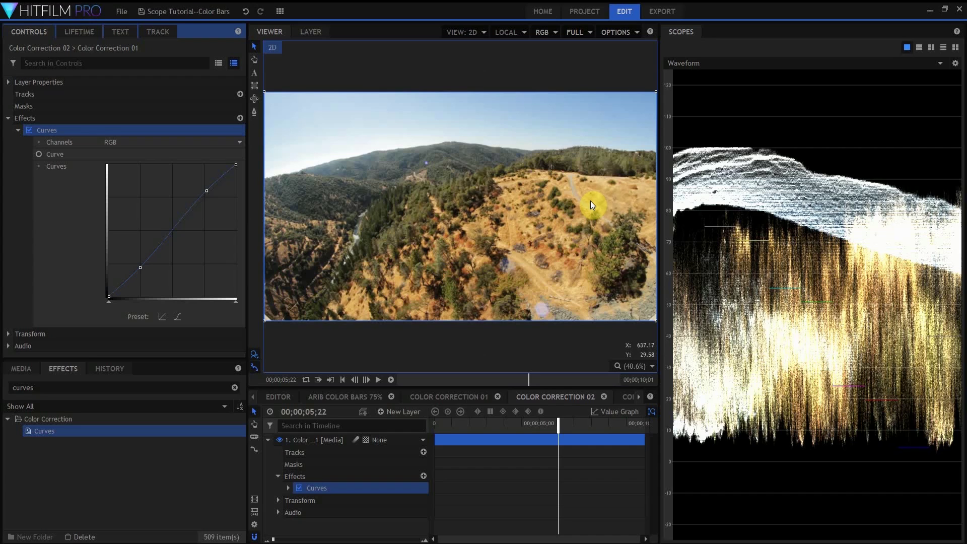
Step: Change the scope type from Waveform to RGB Parade
{"action": "left_click", "coordinate": [895, 67]}
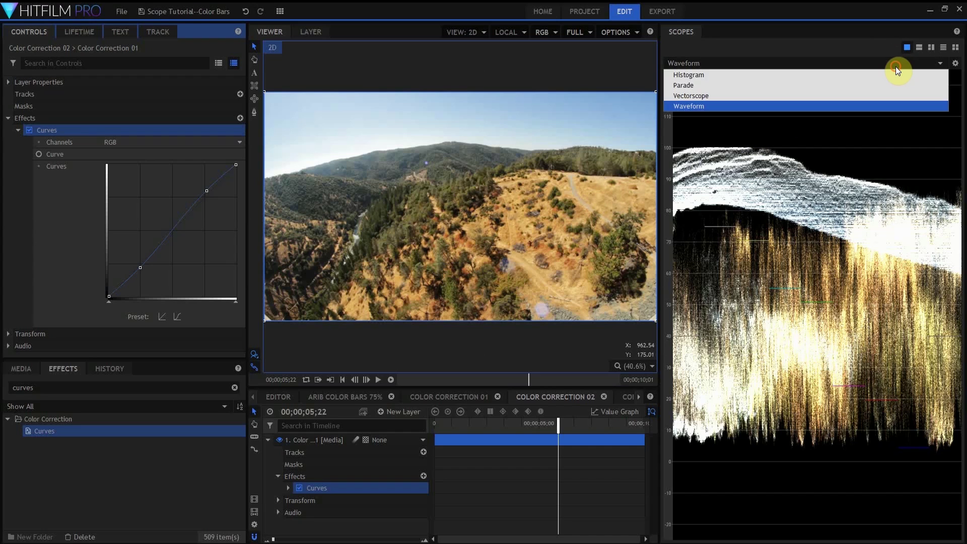
{"action": "left_click", "coordinate": [865, 63]}
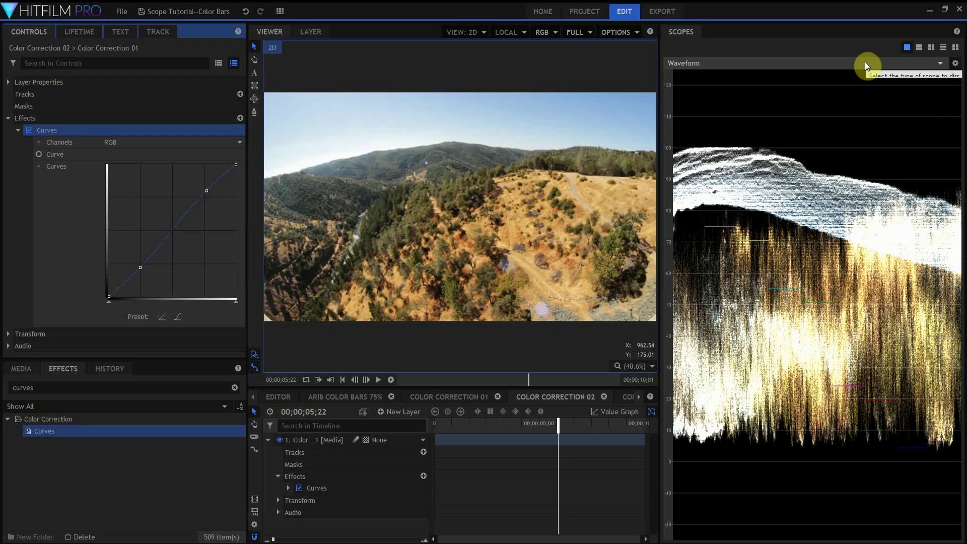
{"action": "left_click", "coordinate": [865, 61]}
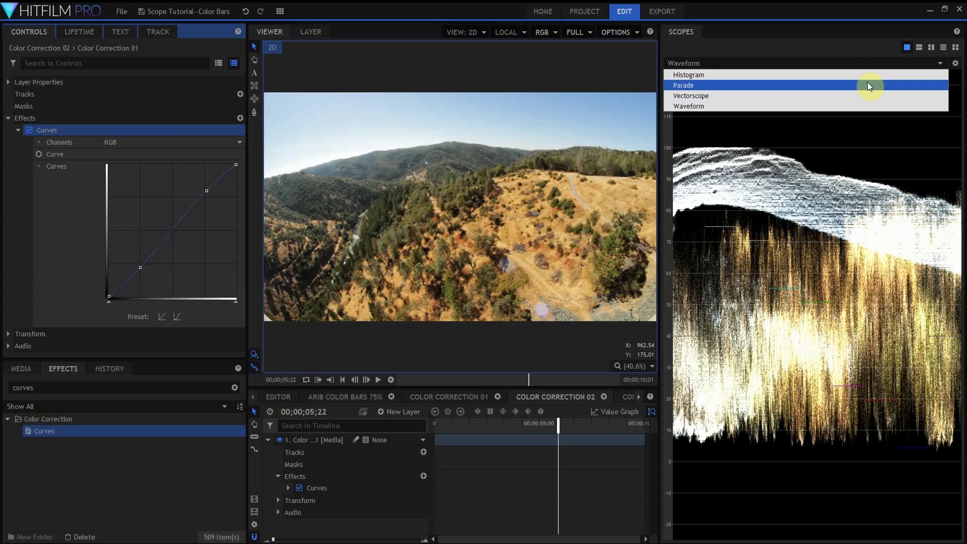
{"action": "left_click", "coordinate": [868, 85]}
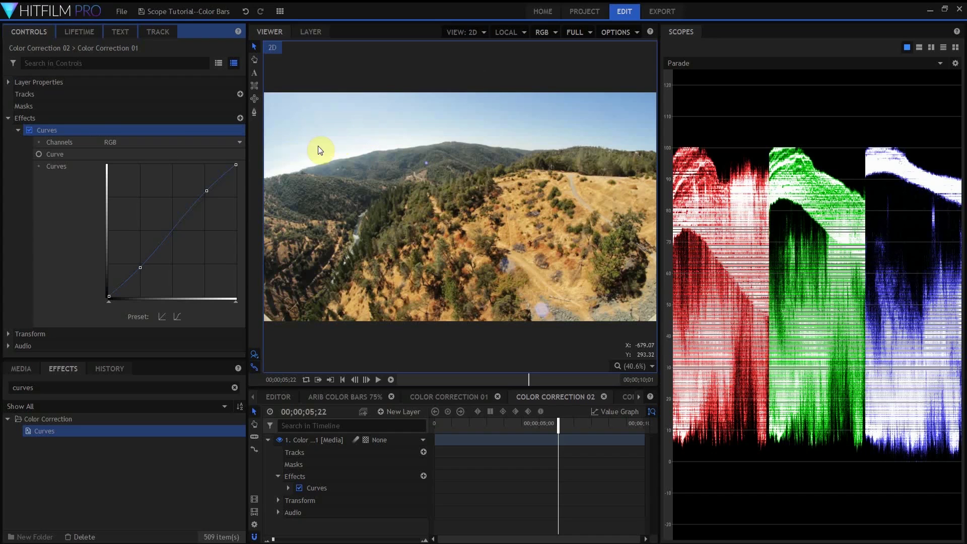
Step: Pull the Red channel curve down slightly, adding a lower point to hold the shadows
{"action": "left_click", "coordinate": [228, 142]}
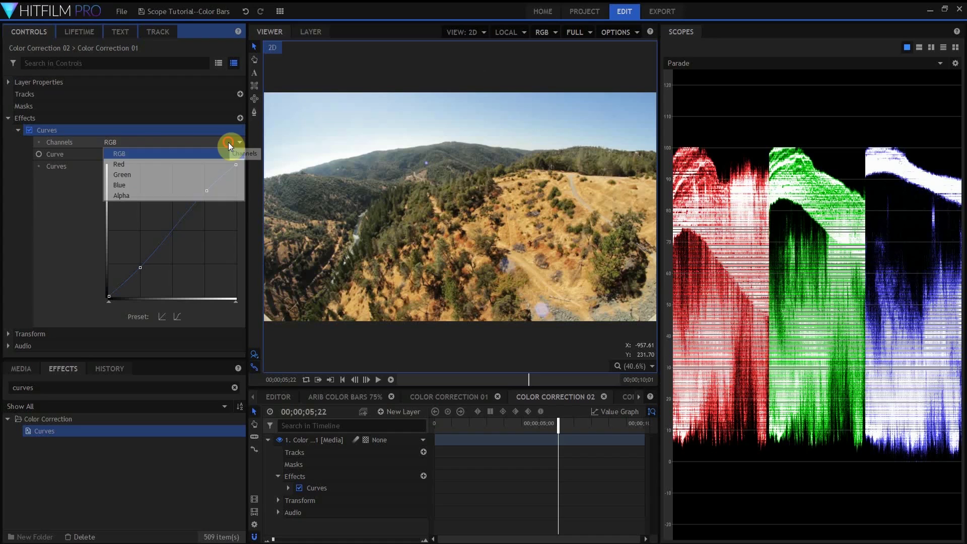
{"action": "left_click", "coordinate": [185, 170]}
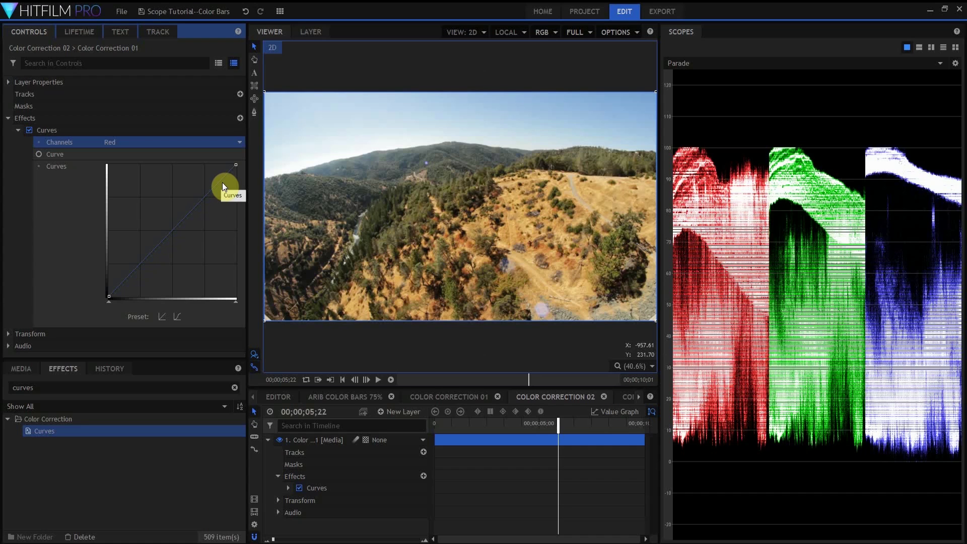
{"action": "left_click_drag", "start_coordinate": [222, 182], "coordinate": [224, 188]}
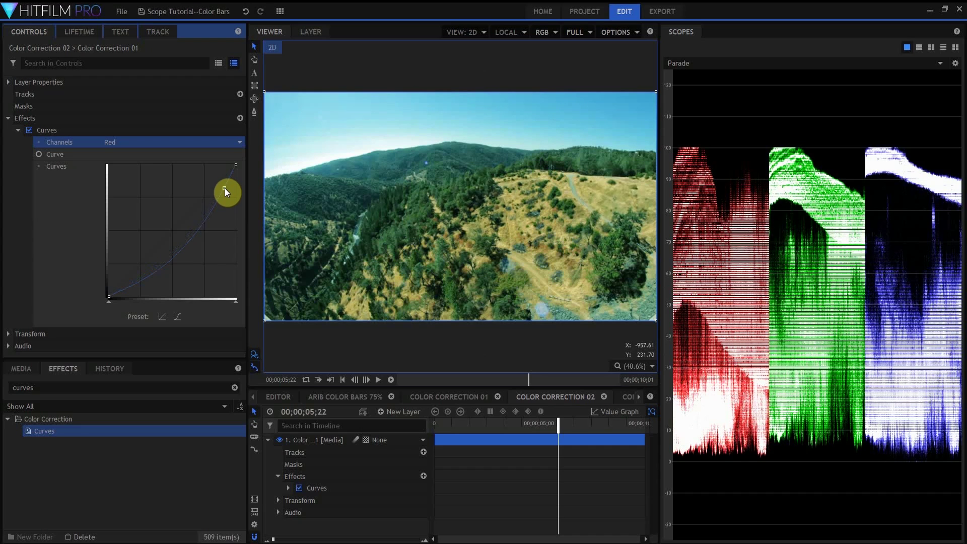
{"action": "left_click", "coordinate": [141, 282]}
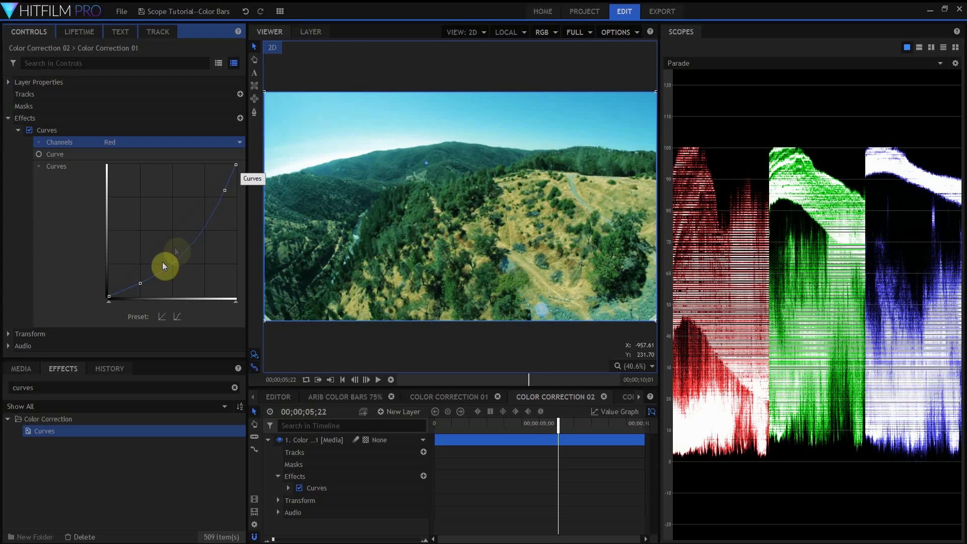
{"action": "left_click_drag", "start_coordinate": [227, 190], "coordinate": [226, 192]}
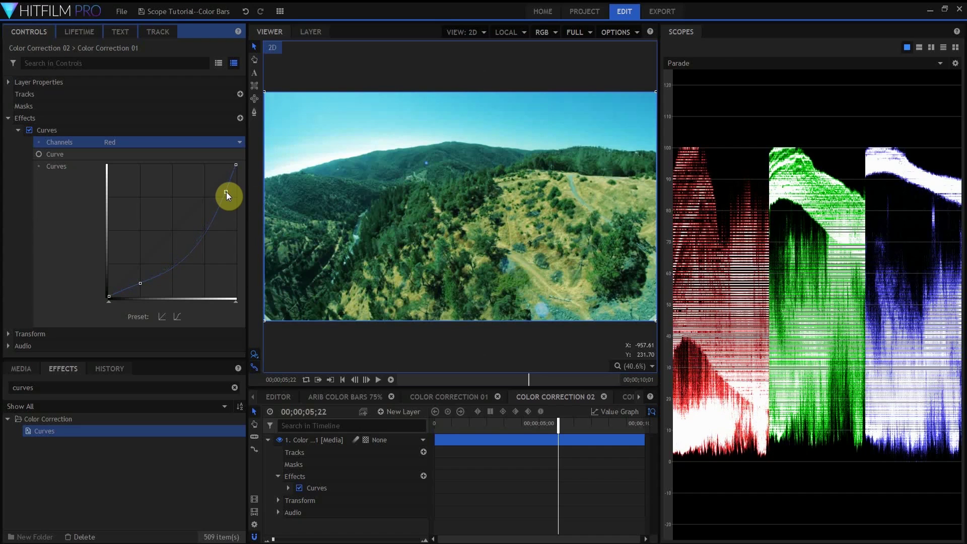
Step: Reshape the Green channel curve, nudging a lower point up and adding an upper point
{"action": "left_click", "coordinate": [202, 143]}
{"action": "left_click", "coordinate": [194, 176]}
{"action": "left_click_drag", "start_coordinate": [143, 258], "coordinate": [143, 255]}
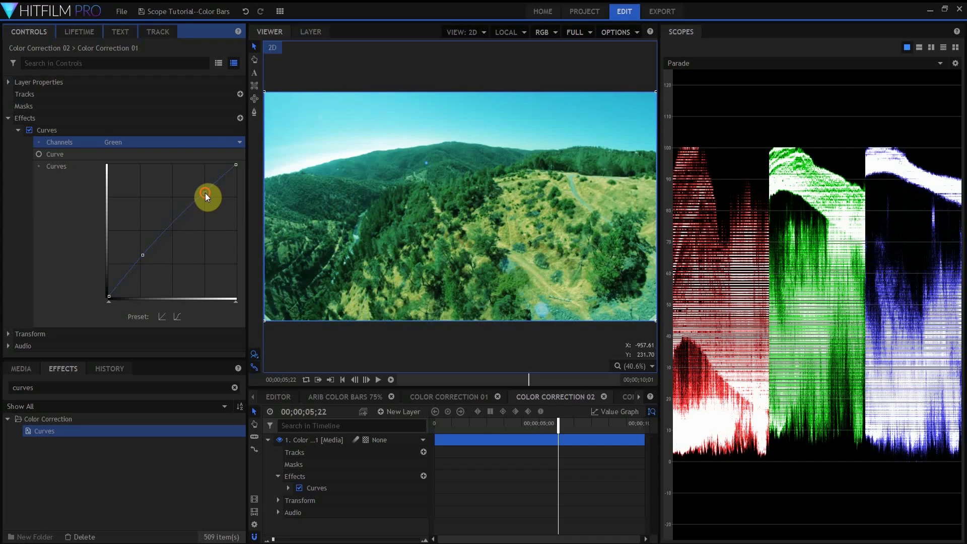
{"action": "left_click_drag", "start_coordinate": [205, 193], "coordinate": [205, 197]}
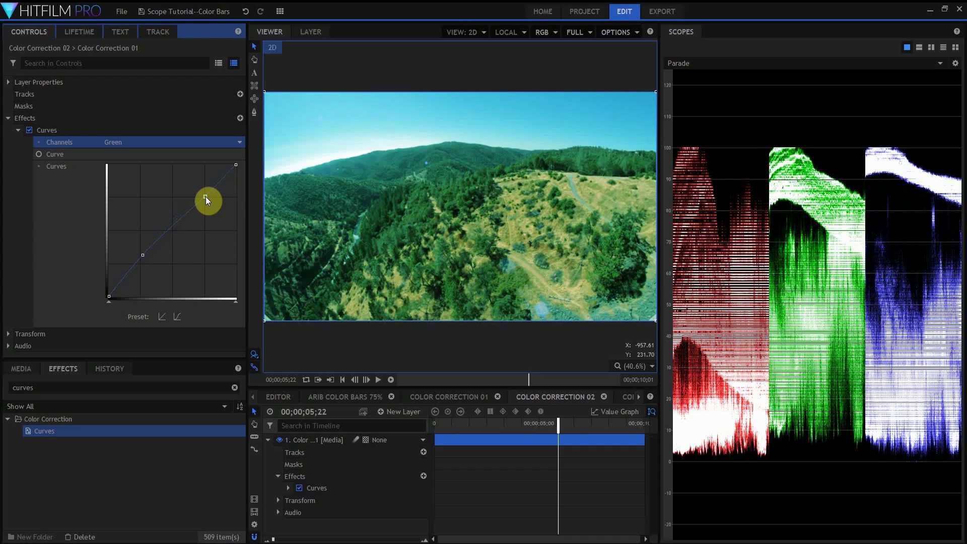
Step: Lower the Blue channel curve's midtones slightly
{"action": "left_click", "coordinate": [196, 142]}
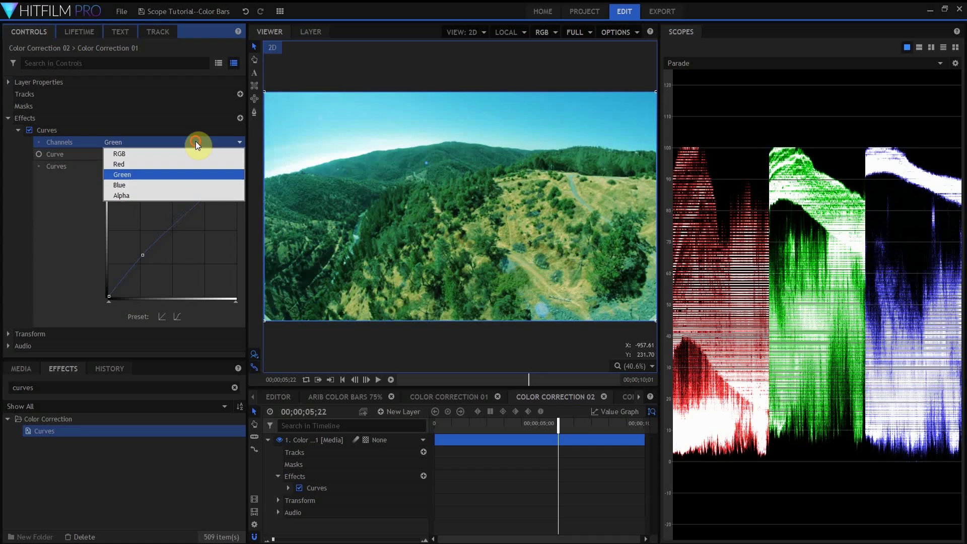
{"action": "left_click", "coordinate": [182, 185]}
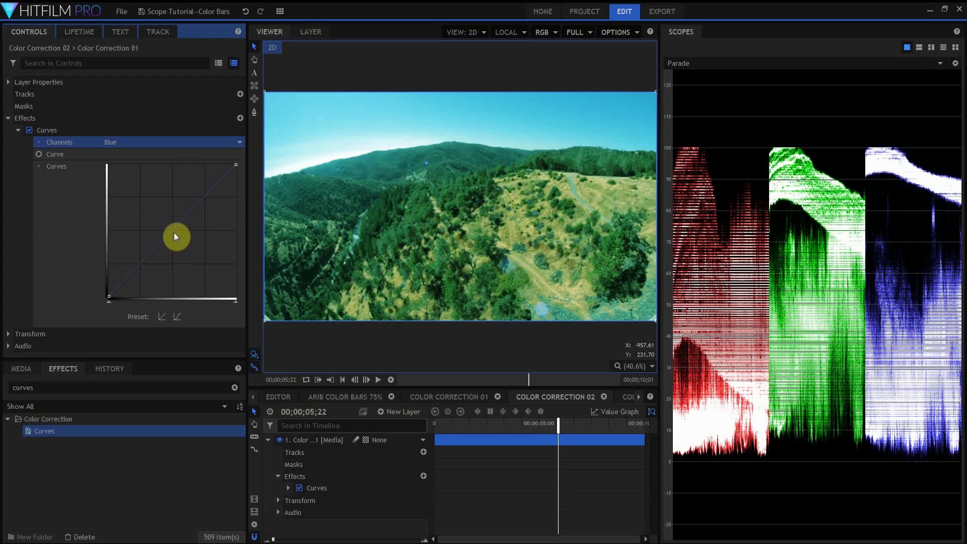
{"action": "left_click_drag", "start_coordinate": [173, 230], "coordinate": [173, 234]}
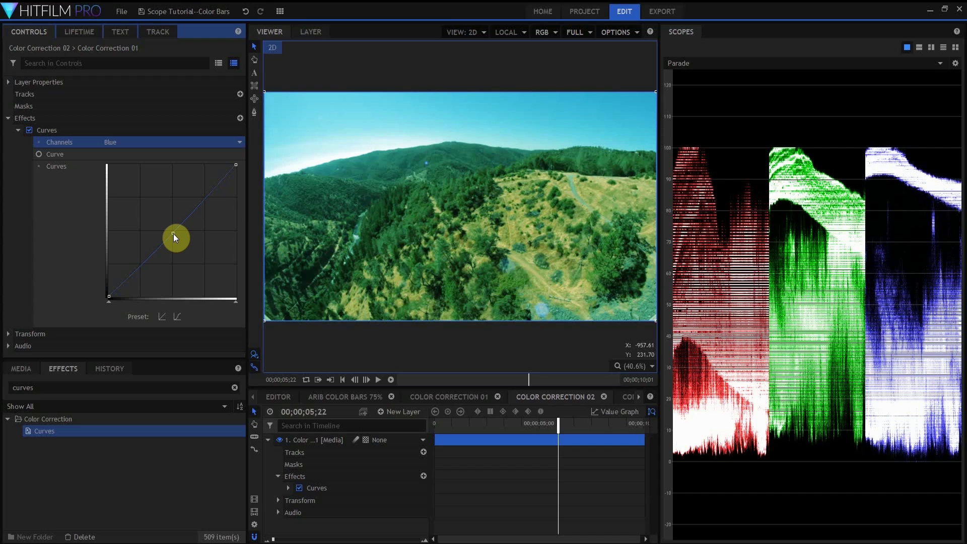
{"action": "left_click", "coordinate": [29, 130]}
{"action": "left_click", "coordinate": [29, 131]}
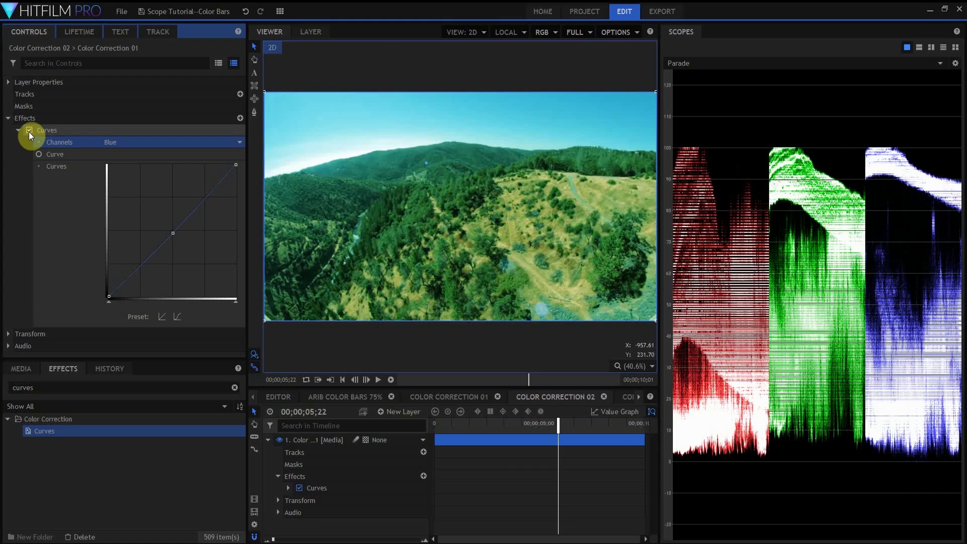
{"action": "left_click", "coordinate": [28, 130]}
{"action": "left_click", "coordinate": [29, 131]}
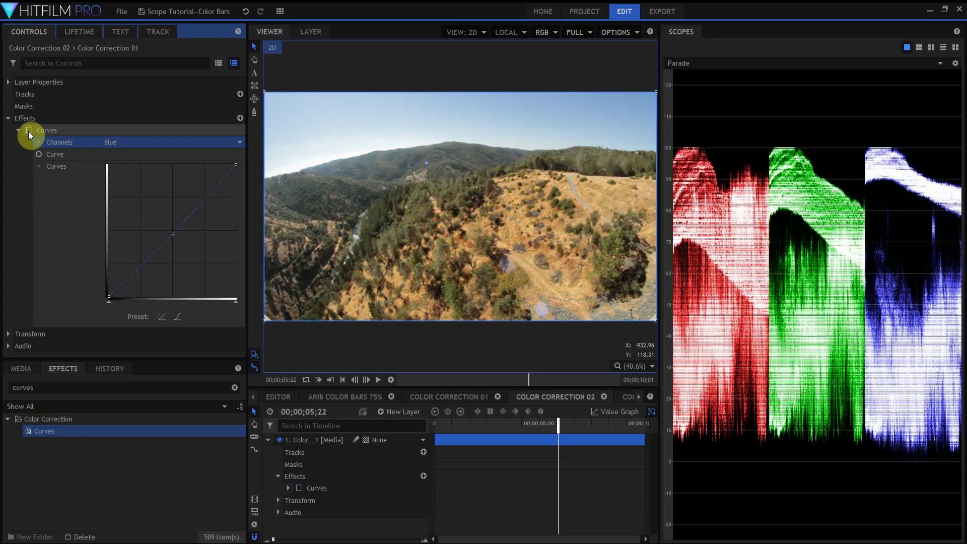
{"action": "left_click", "coordinate": [28, 131]}
{"action": "left_click", "coordinate": [28, 130]}
{"action": "left_click", "coordinate": [28, 131]}
{"action": "left_click", "coordinate": [28, 131]}
{"action": "left_click", "coordinate": [28, 131]}
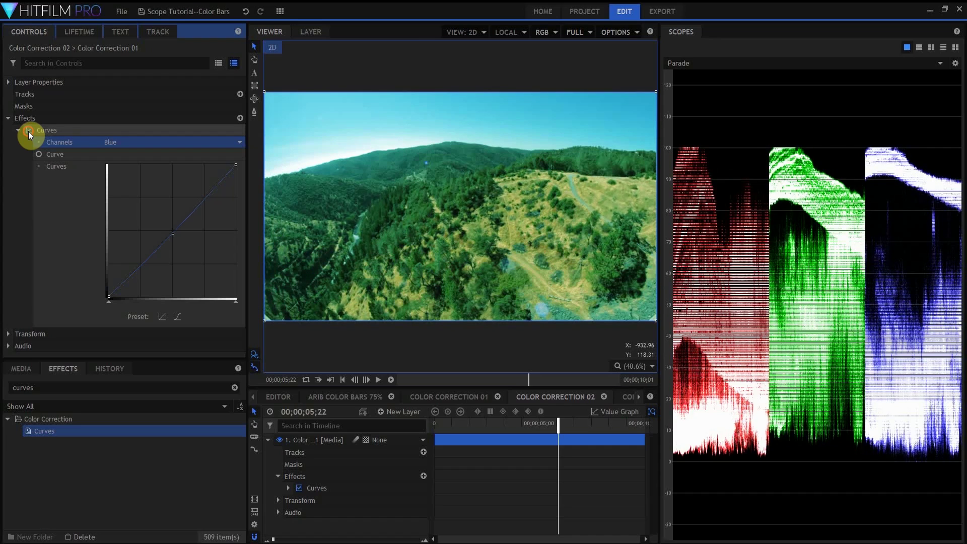
{"action": "left_click", "coordinate": [28, 130]}
{"action": "left_click", "coordinate": [28, 130]}
{"action": "left_click", "coordinate": [27, 131]}
{"action": "left_click", "coordinate": [28, 131]}
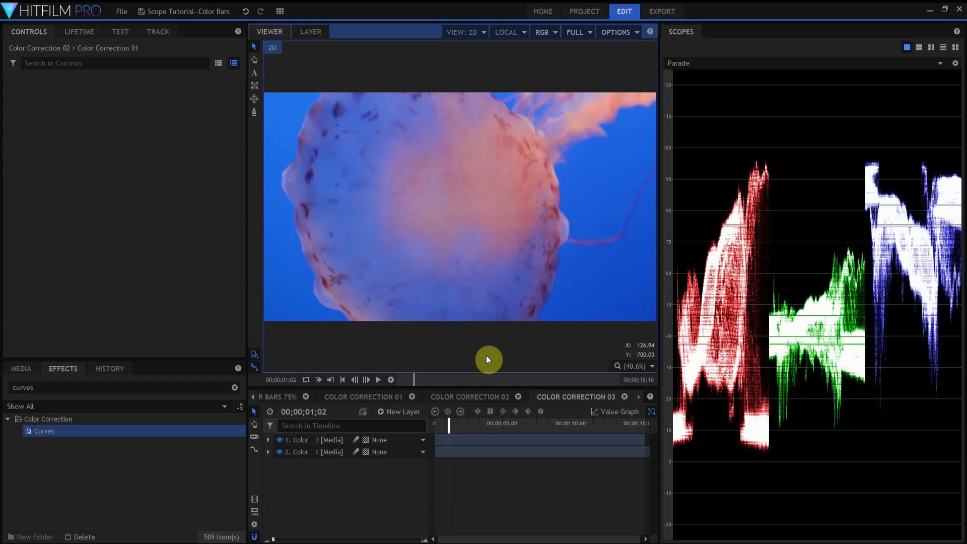
Step: Change the scope type from RGB Parade to Waveform for the jellyfish clip
{"action": "left_click", "coordinate": [776, 66]}
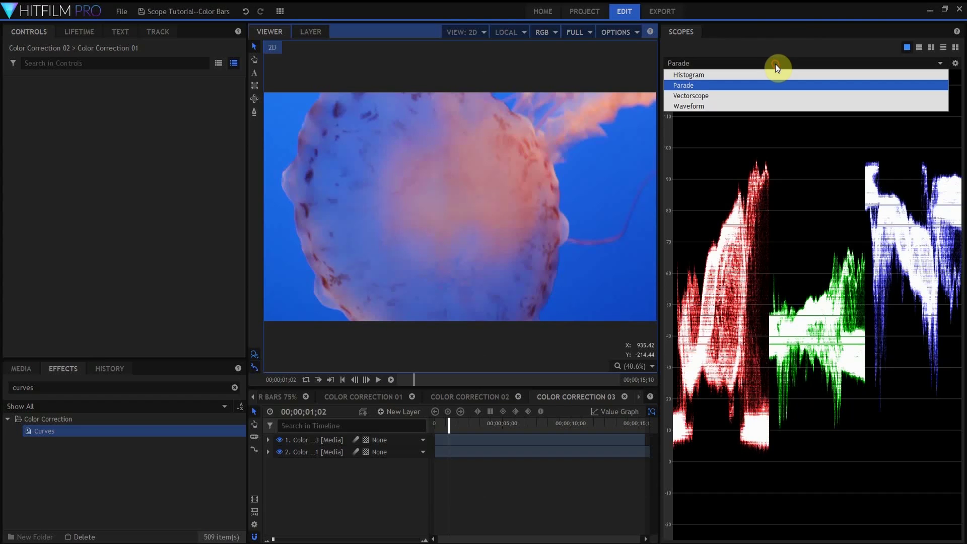
{"action": "left_click", "coordinate": [763, 106]}
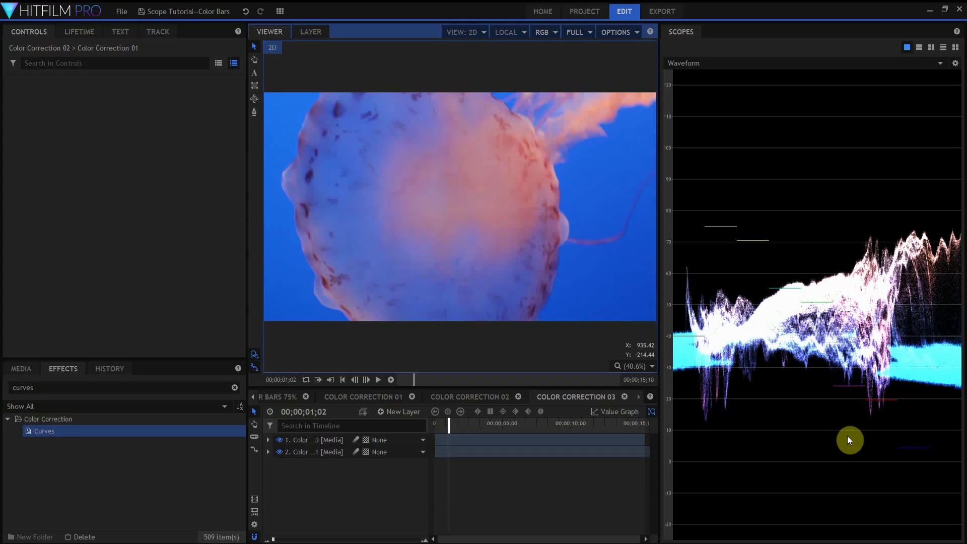
Step: Select the jellyfish layer and raise its RGB highlights while lowering shadows, forming an S-curve
{"action": "left_click", "coordinate": [300, 440]}
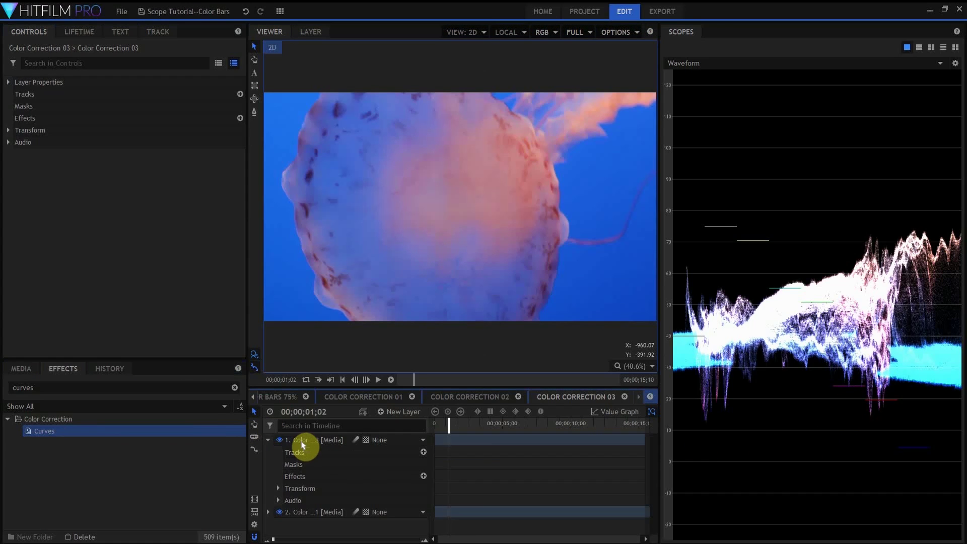
{"action": "left_click", "coordinate": [18, 131]}
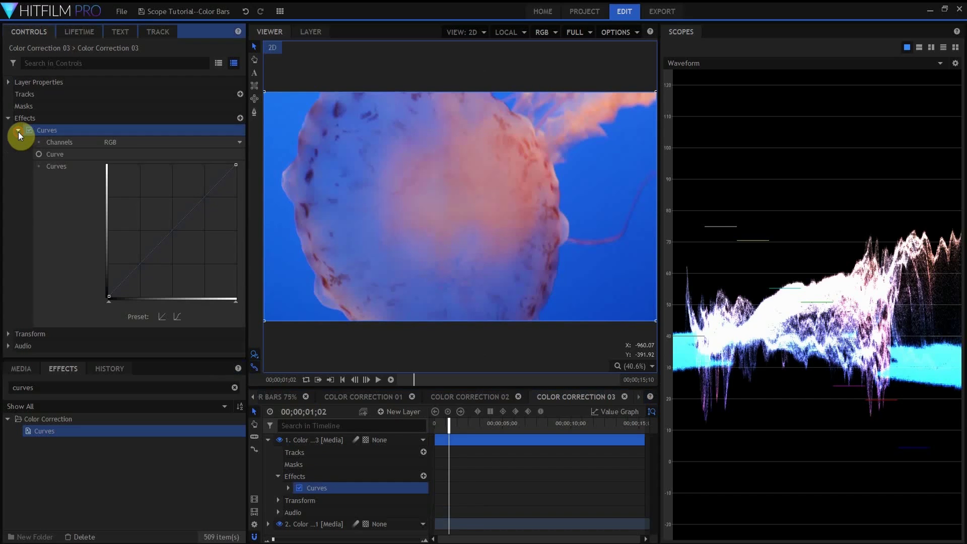
{"action": "left_click", "coordinate": [139, 271]}
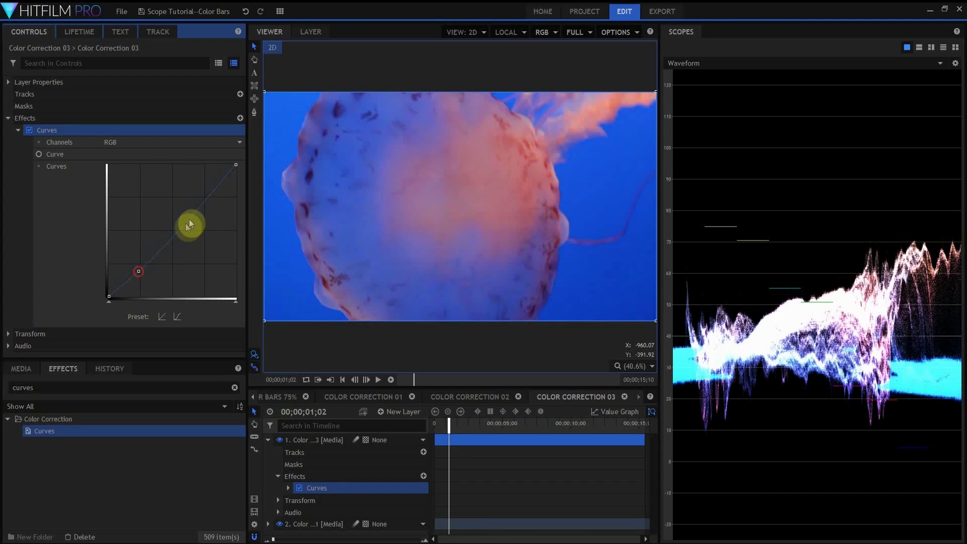
{"action": "left_click_drag", "start_coordinate": [207, 204], "coordinate": [204, 179]}
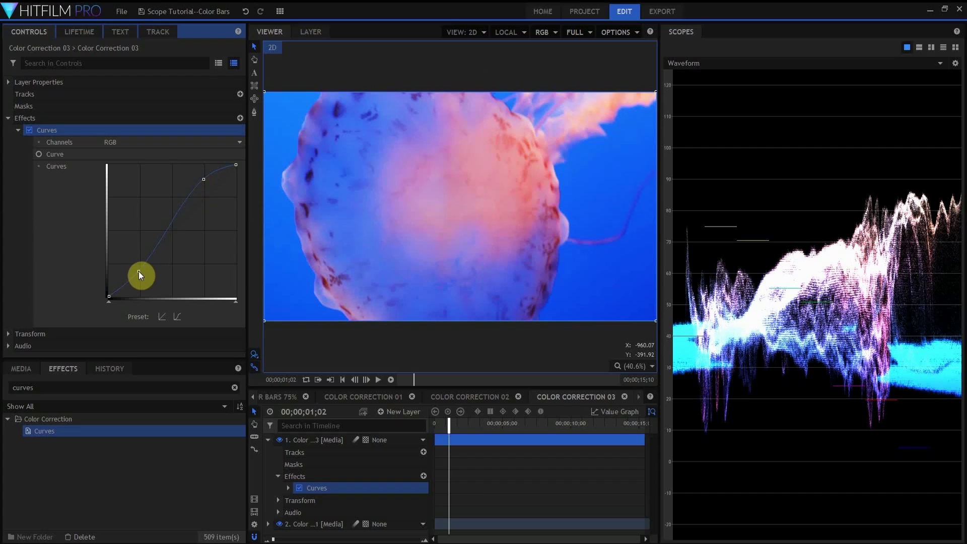
{"action": "left_click_drag", "start_coordinate": [138, 271], "coordinate": [140, 273]}
{"action": "left_click_drag", "start_coordinate": [203, 180], "coordinate": [202, 181]}
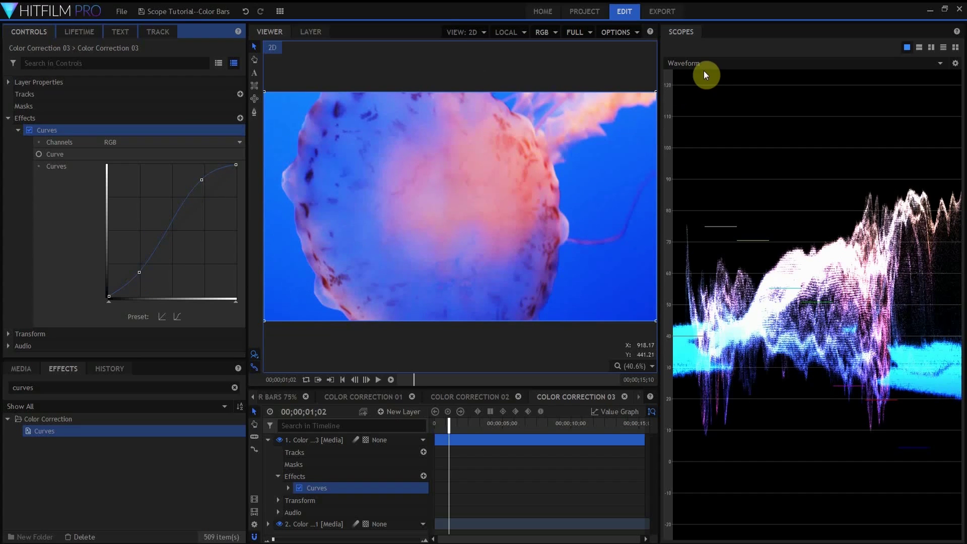
Step: Change the scope type from Waveform to RGB Parade
{"action": "left_click", "coordinate": [706, 62]}
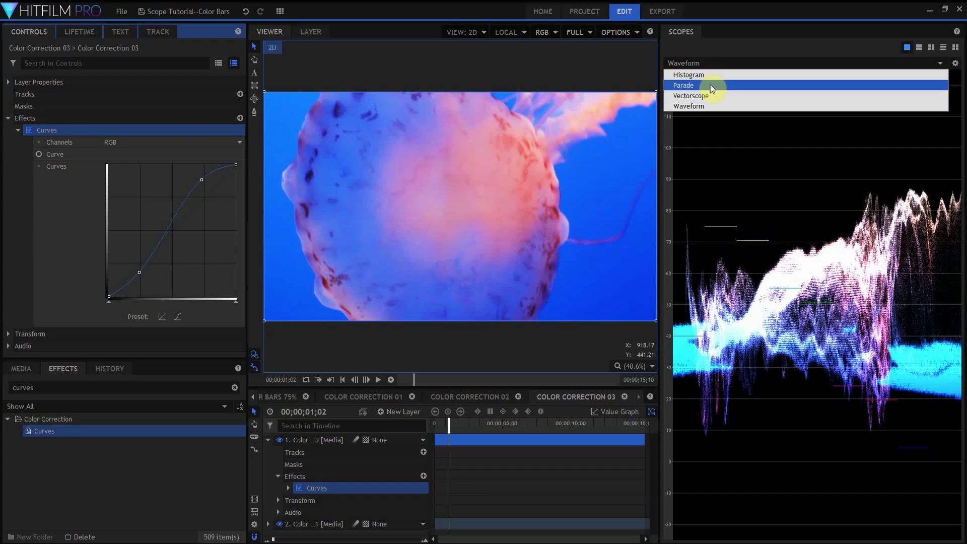
{"action": "left_click", "coordinate": [710, 86]}
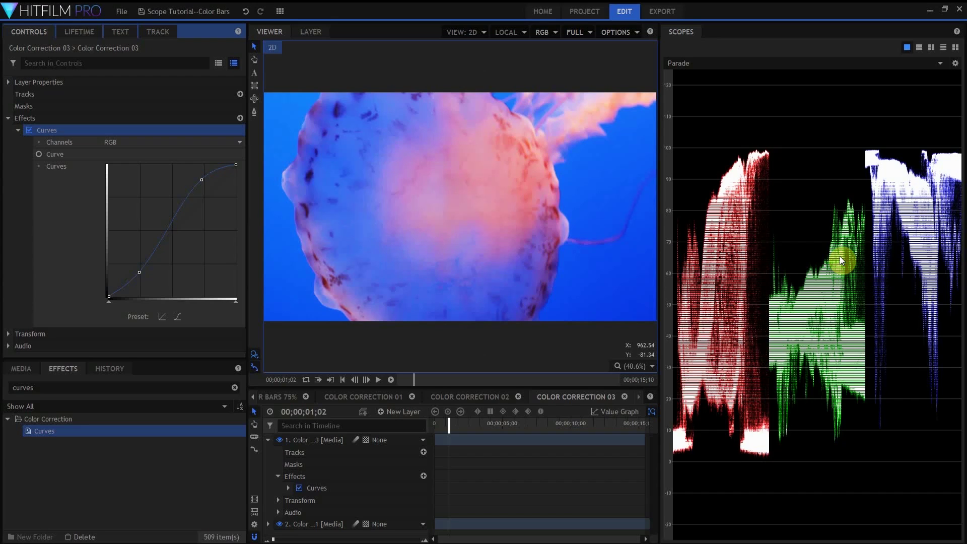
Step: Set the Curves channel to Green and drag its midpoint down
{"action": "left_click", "coordinate": [197, 142]}
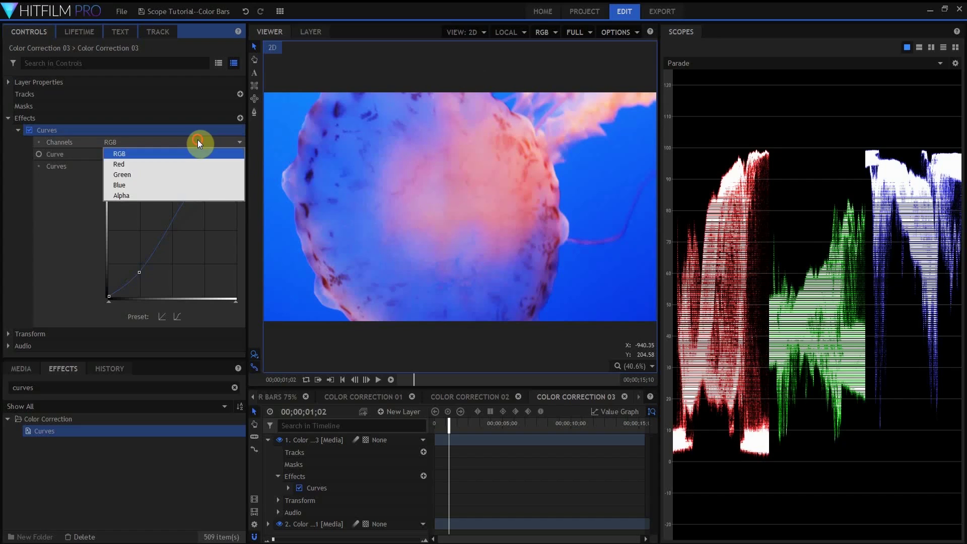
{"action": "left_click", "coordinate": [182, 176]}
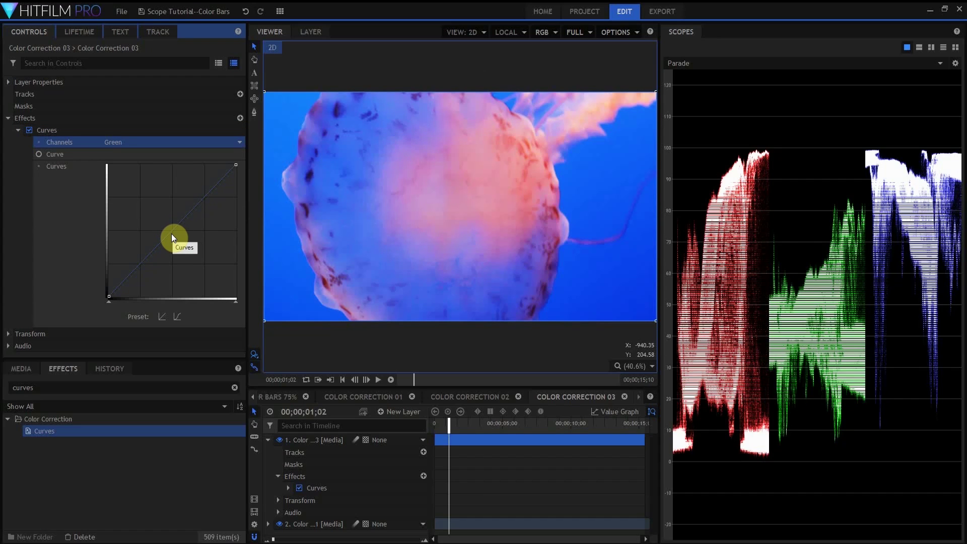
{"action": "left_click_drag", "start_coordinate": [172, 234], "coordinate": [174, 238]}
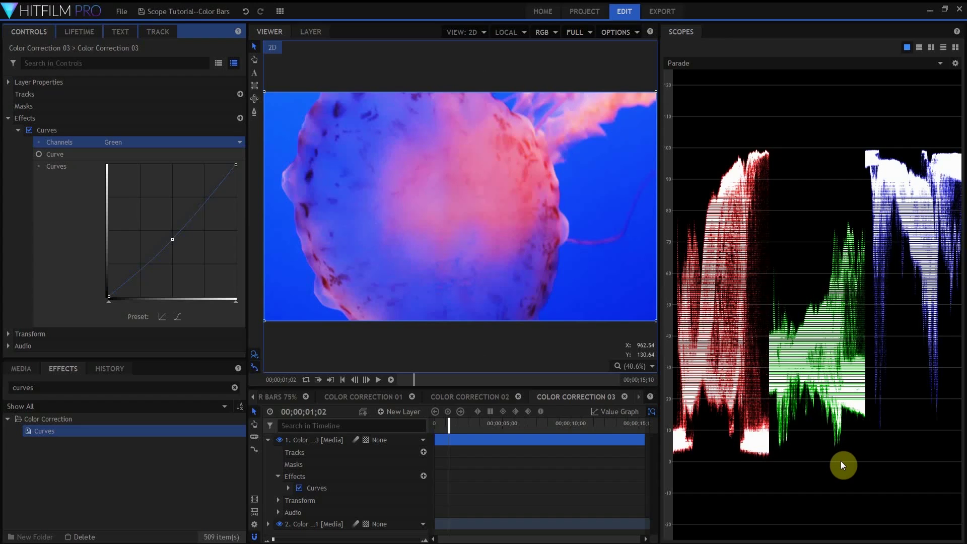
Step: Return to the RGB curve and raise its upper point for a steeper highlight S-curve
{"action": "left_click", "coordinate": [184, 143]}
{"action": "left_click", "coordinate": [177, 155]}
{"action": "left_click_drag", "start_coordinate": [203, 178], "coordinate": [183, 191]}
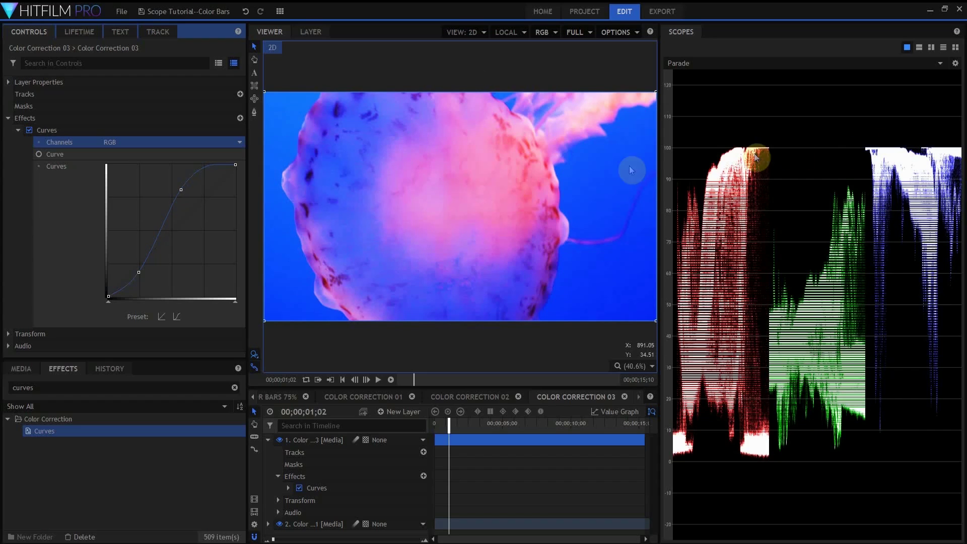
Step: Pull the Red channel curve's top point slightly down
{"action": "left_click", "coordinate": [176, 146]}
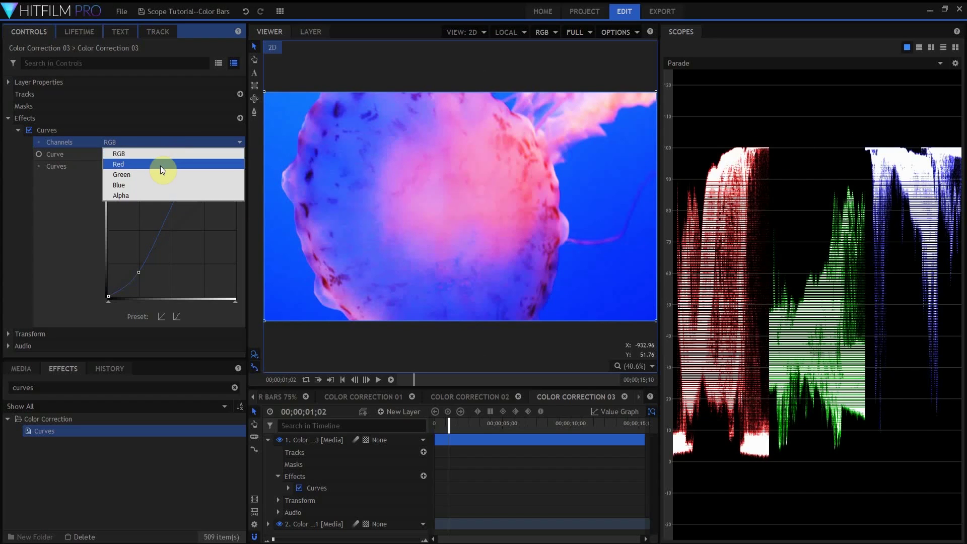
{"action": "left_click", "coordinate": [162, 167]}
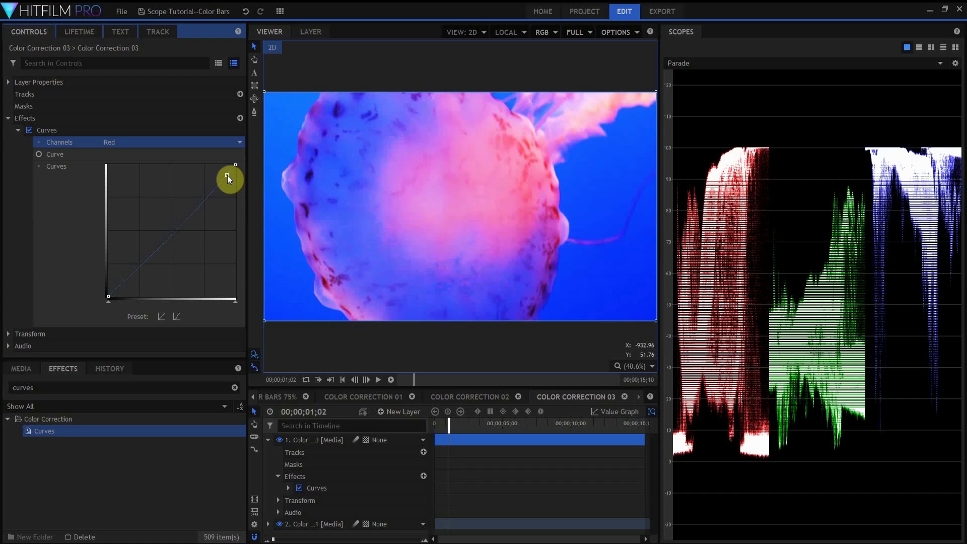
{"action": "left_click_drag", "start_coordinate": [228, 175], "coordinate": [228, 176]}
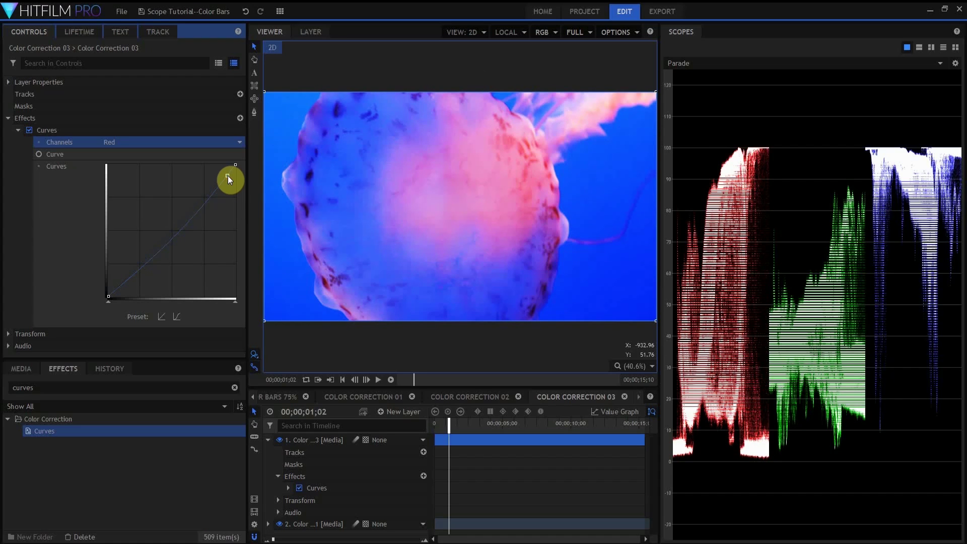
Step: Pull the Blue channel curve's top point slightly down
{"action": "left_click", "coordinate": [184, 142]}
{"action": "left_click", "coordinate": [173, 186]}
{"action": "left_click_drag", "start_coordinate": [231, 170], "coordinate": [231, 171]}
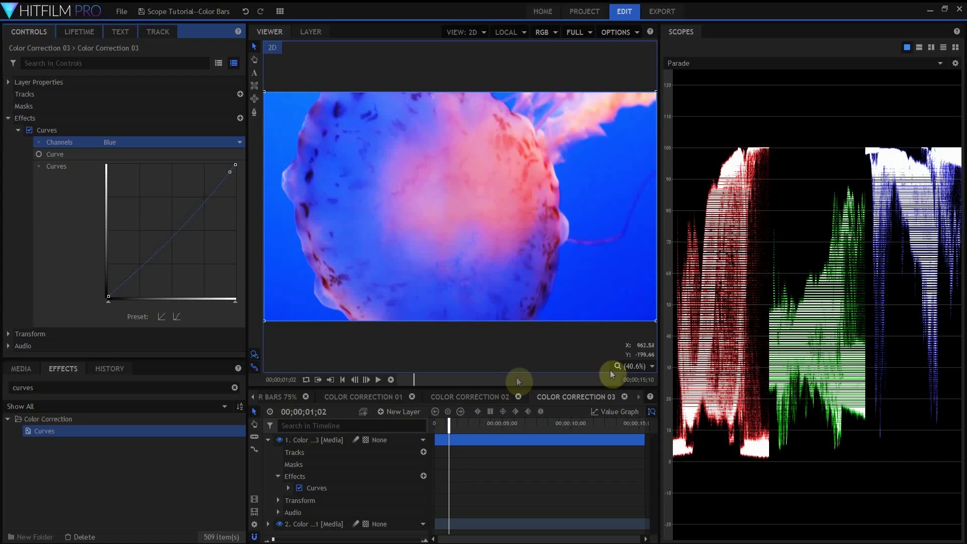
Step: Switch to the COLOR CORRECTION 01 timeline showing the house-and-garden clip
{"action": "left_click", "coordinate": [362, 397]}
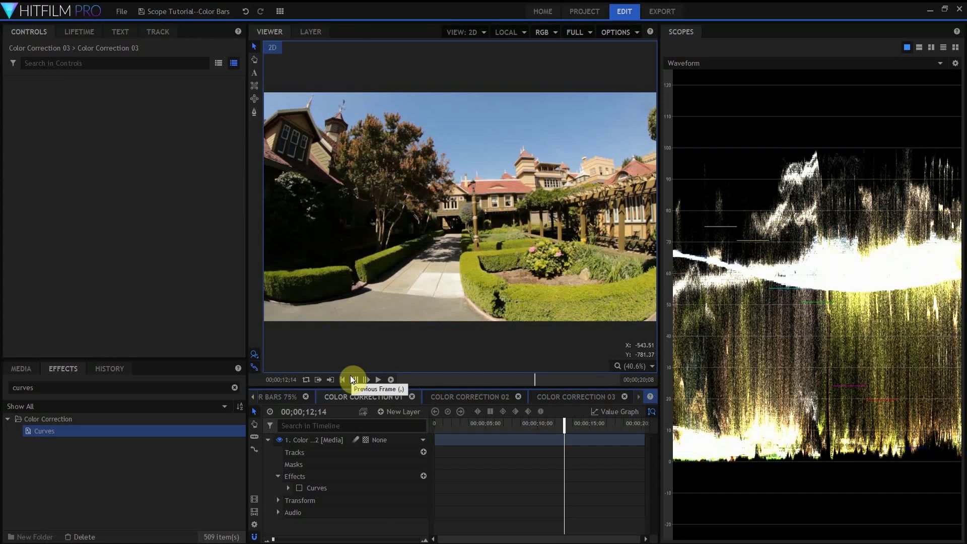